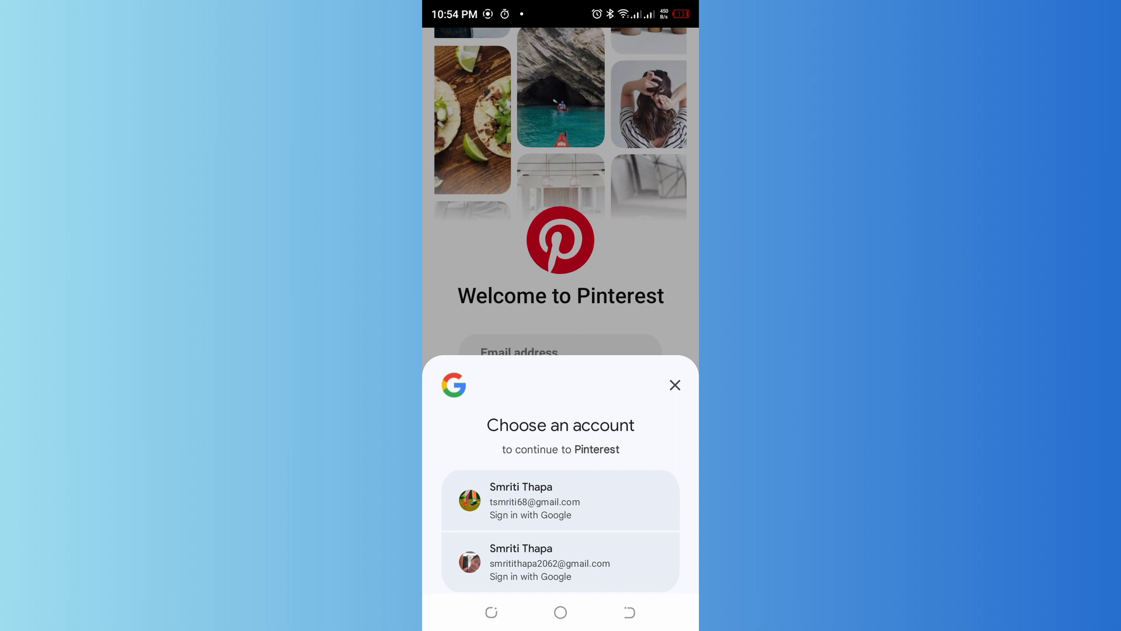
Leave Pinterest for the home screen page holding Instagram, Play Store and YouTube.
{"action": "left_click_drag", "start_coordinate": [561, 4], "coordinate": [561, 394]}
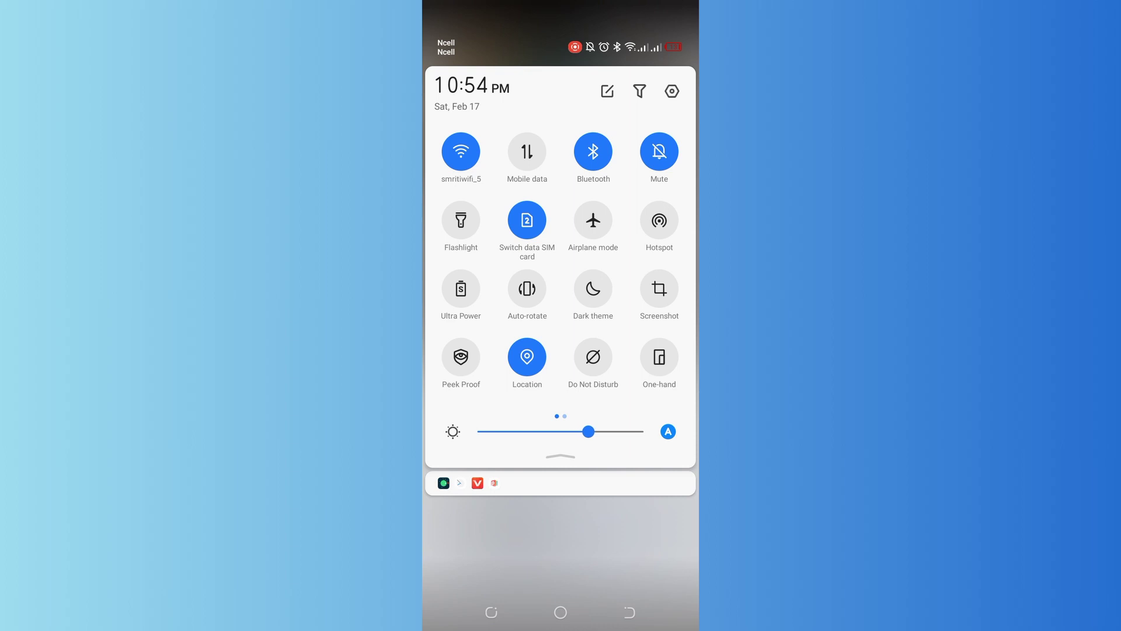
{"action": "left_click", "coordinate": [561, 611]}
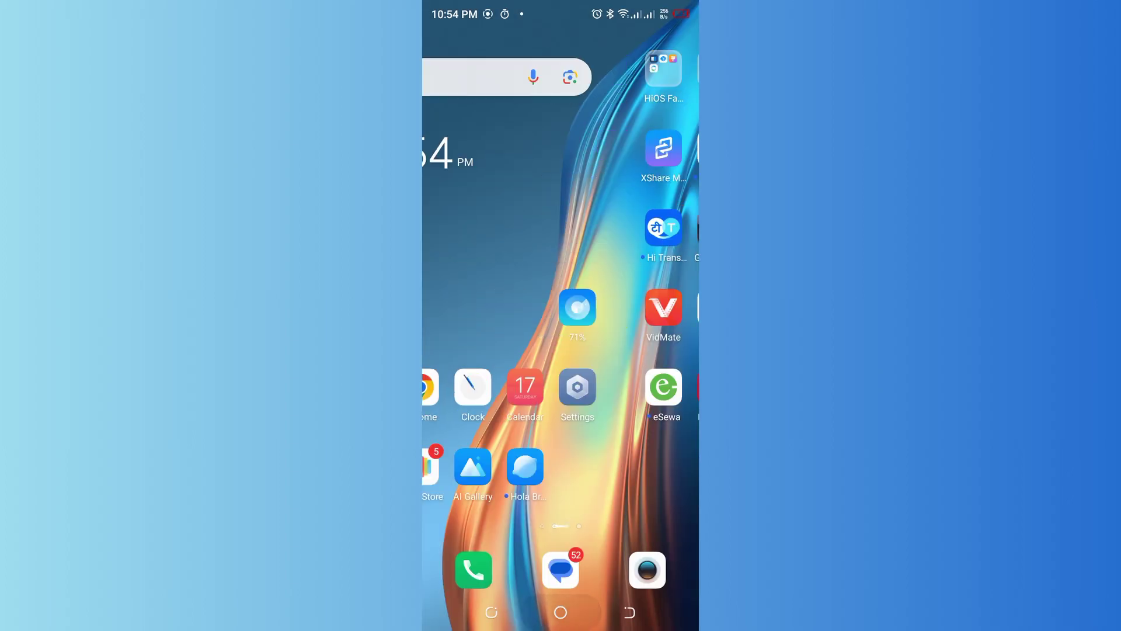
{"action": "left_click_drag", "start_coordinate": [648, 350], "coordinate": [473, 350]}
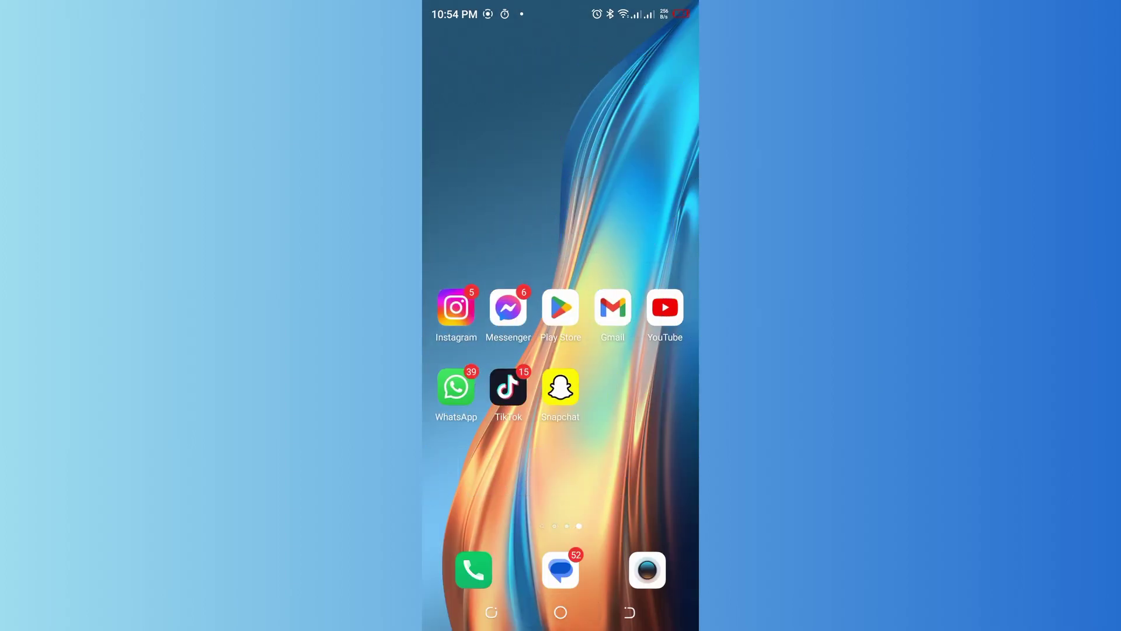
{"action": "left_click", "coordinate": [561, 307]}
{"action": "left_click", "coordinate": [526, 105]}
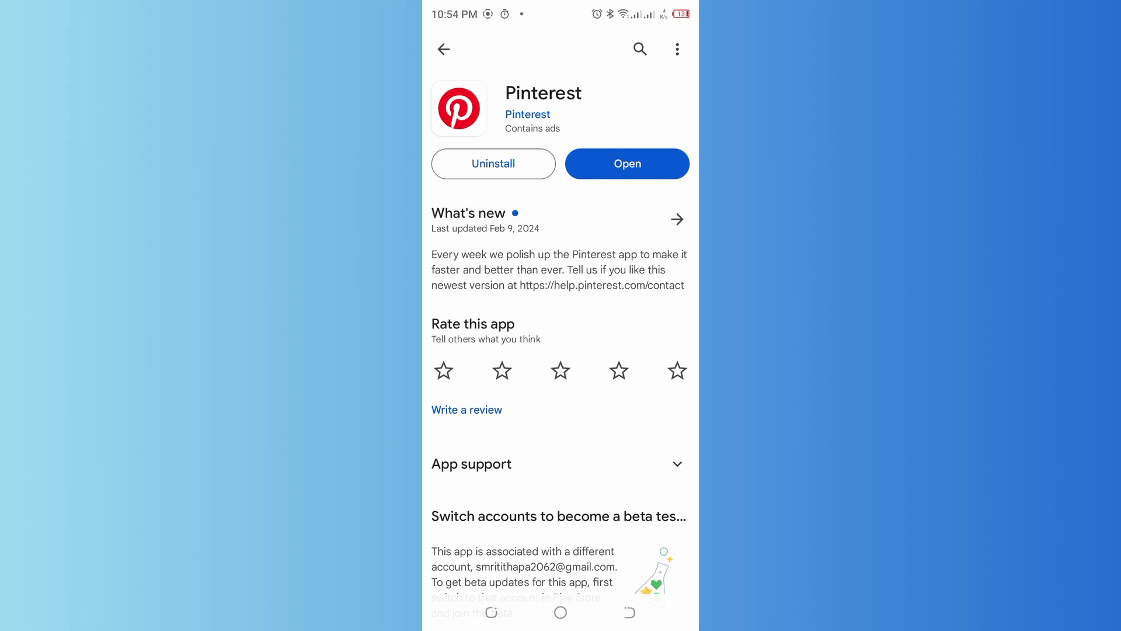
{"action": "left_click", "coordinate": [561, 612]}
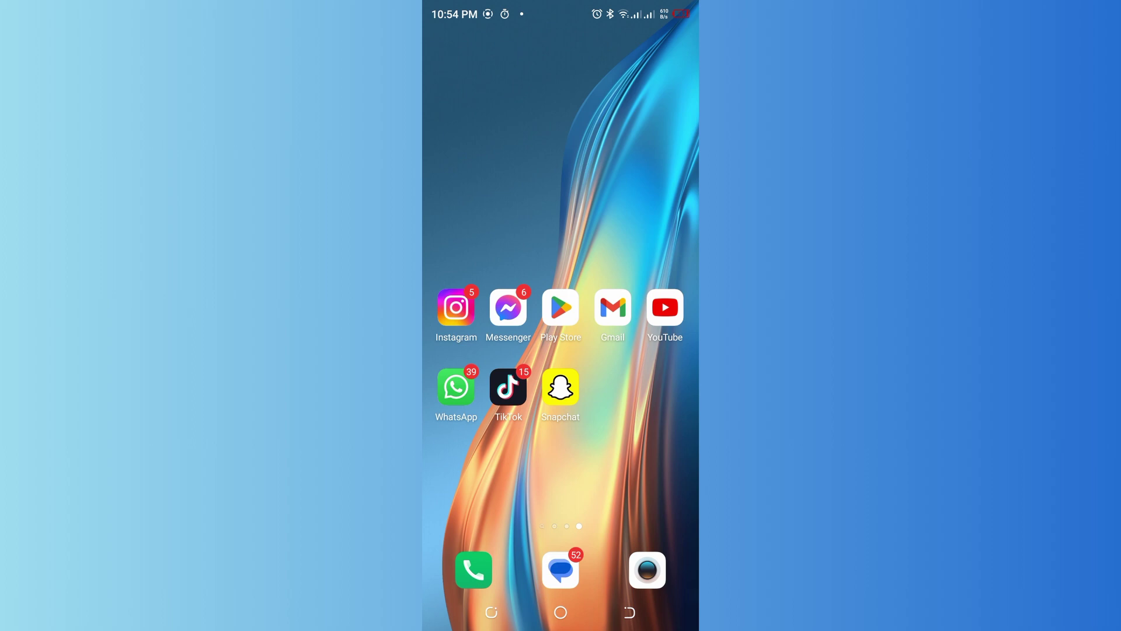
Reach Pinterest's Storage & cache screen from its home-screen icon via App info.
{"action": "left_click_drag", "start_coordinate": [491, 219], "coordinate": [666, 219]}
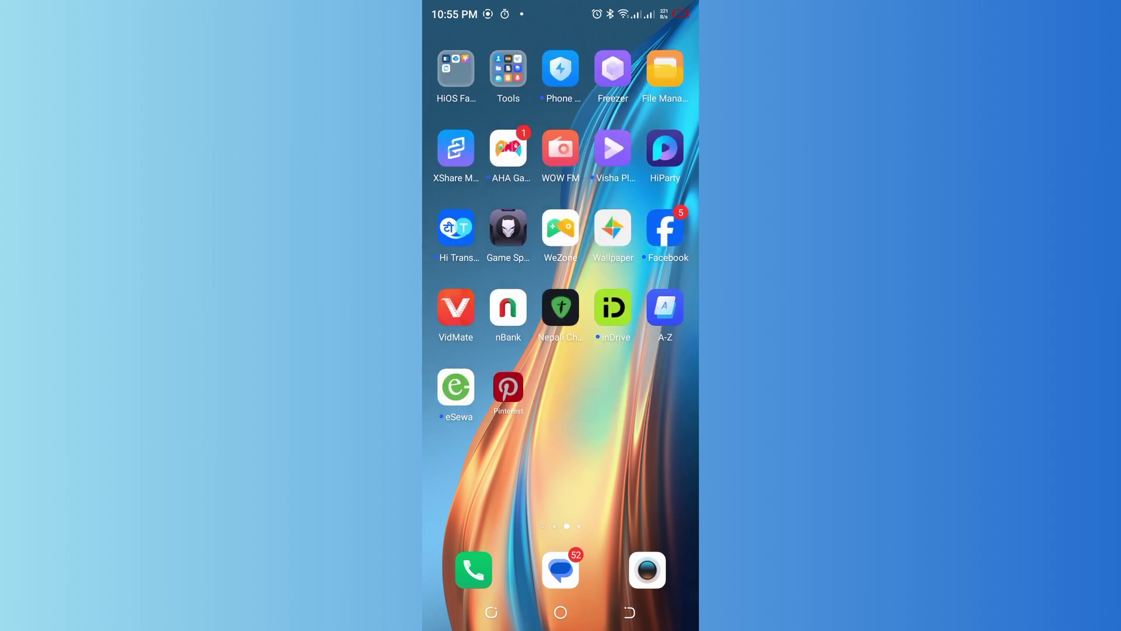
{"action": "left_click", "coordinate": [508, 386]}
{"action": "left_click", "coordinate": [640, 333]}
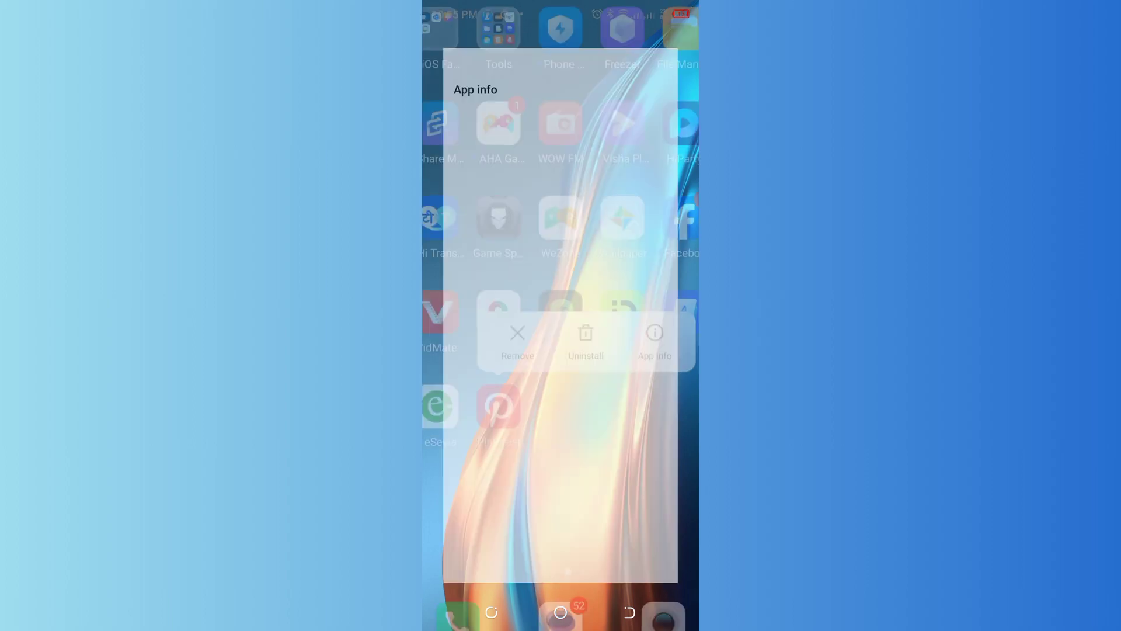
{"action": "left_click", "coordinate": [499, 268]}
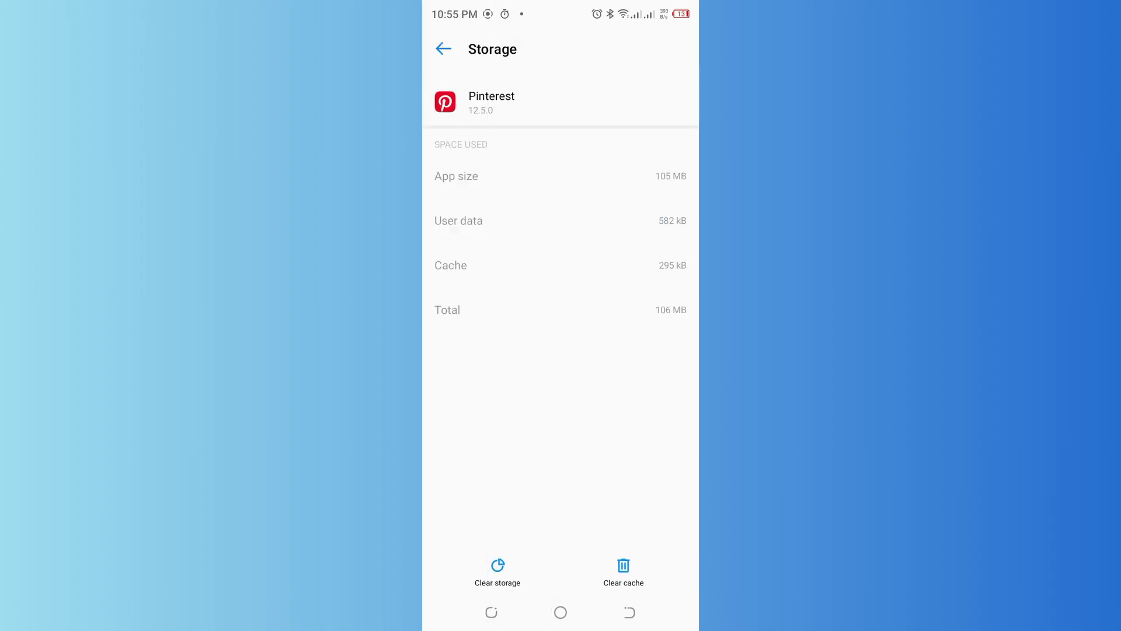
Clear Pinterest's storage so user data and cache both read 0 B.
{"action": "left_click", "coordinate": [498, 571]}
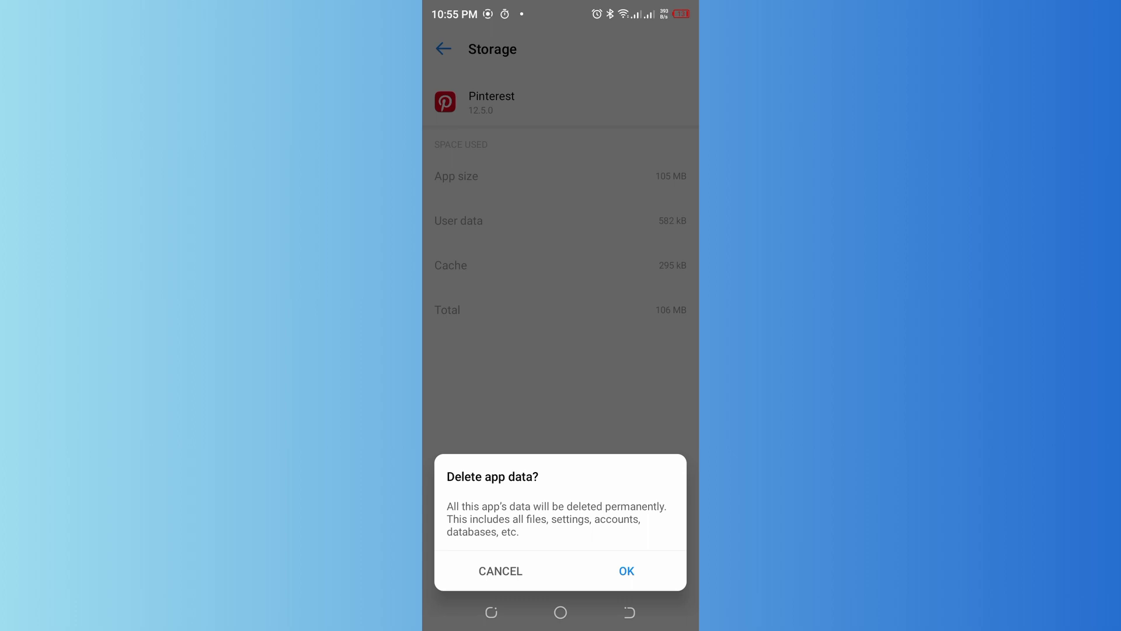
{"action": "left_click", "coordinate": [627, 570]}
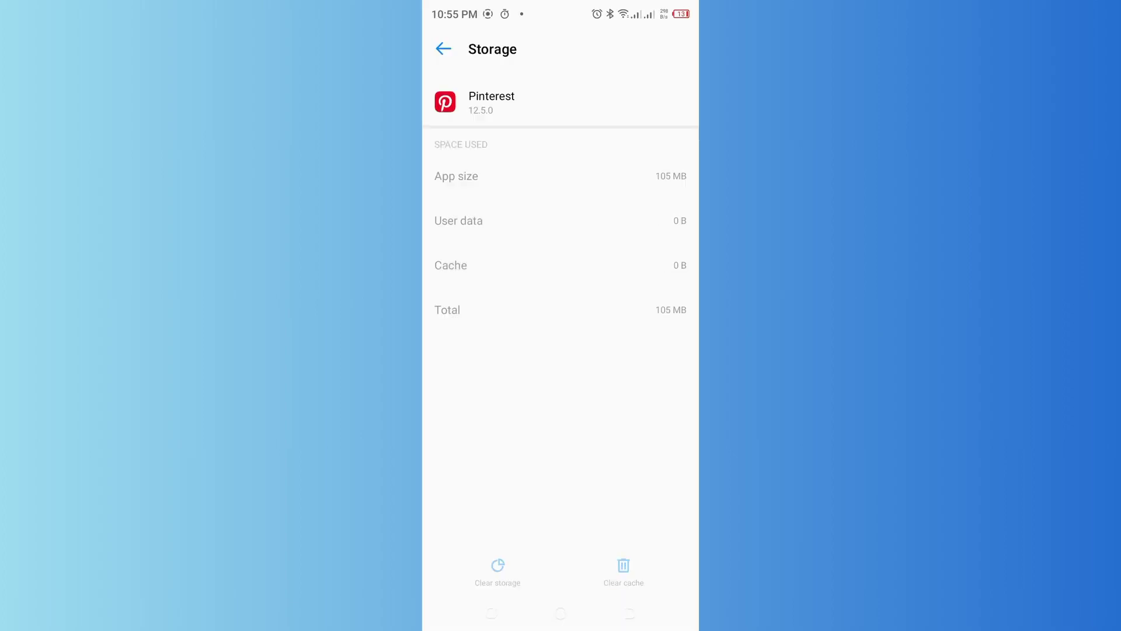